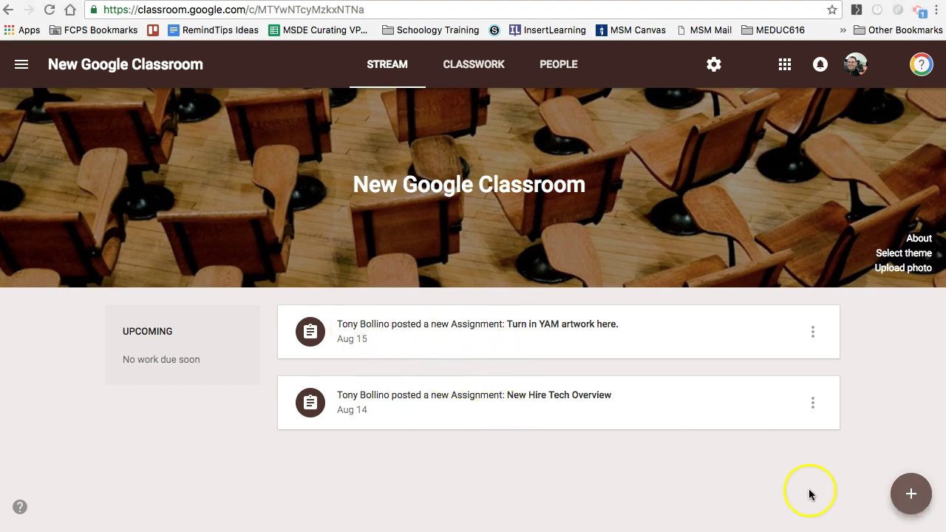
Start a new announcement, leaving the class and All students recipients unchanged.
{"action": "left_click", "coordinate": [908, 494]}
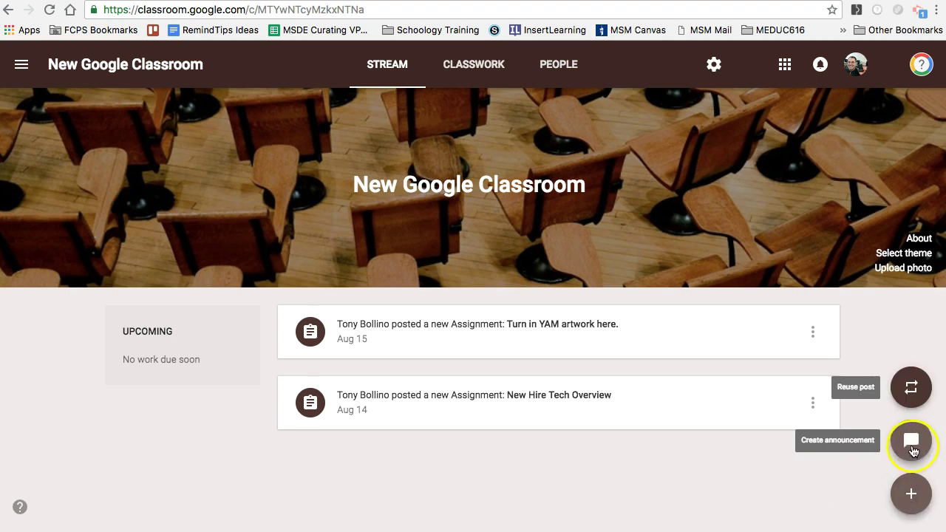
{"action": "left_click", "coordinate": [911, 440]}
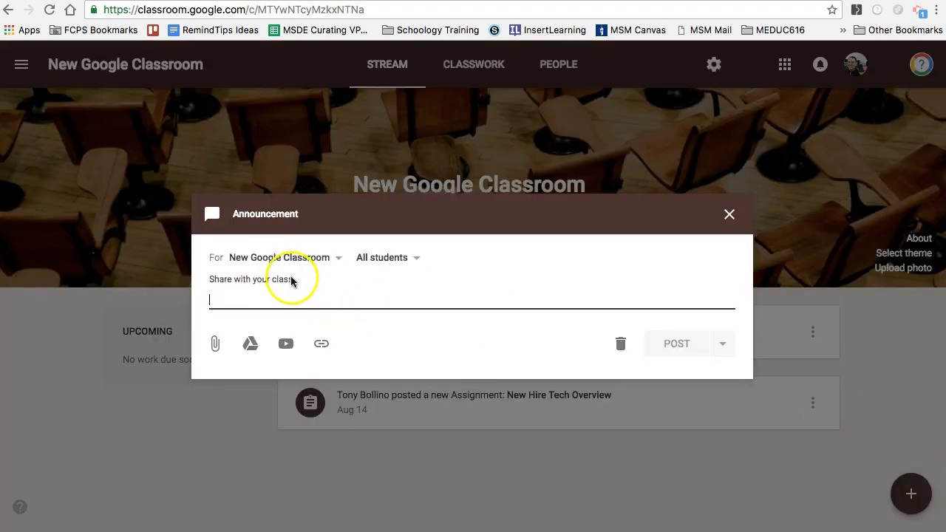
{"action": "left_click", "coordinate": [338, 264]}
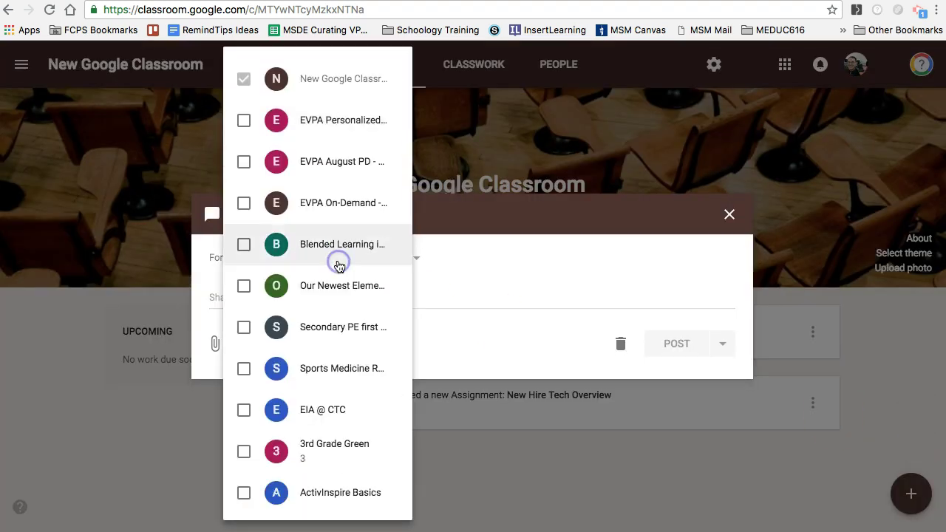
{"action": "left_click", "coordinate": [456, 274]}
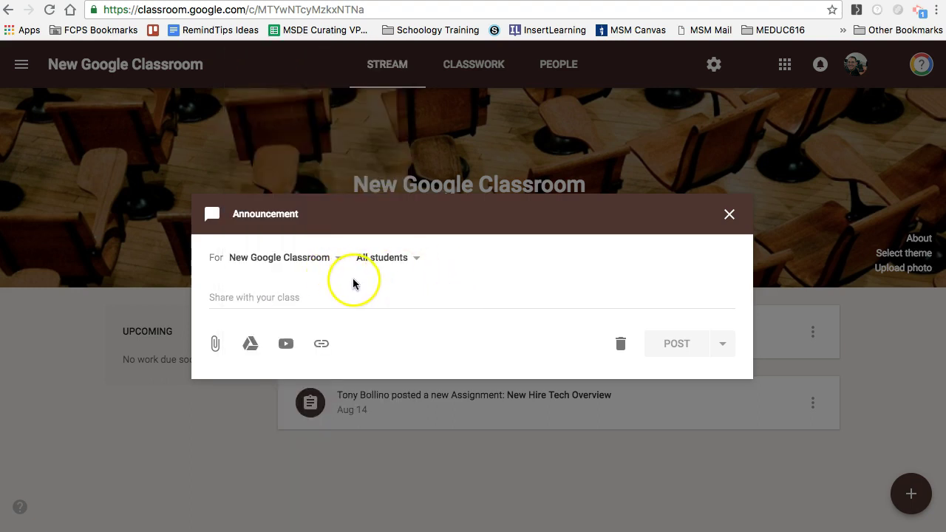
{"action": "left_click", "coordinate": [411, 261]}
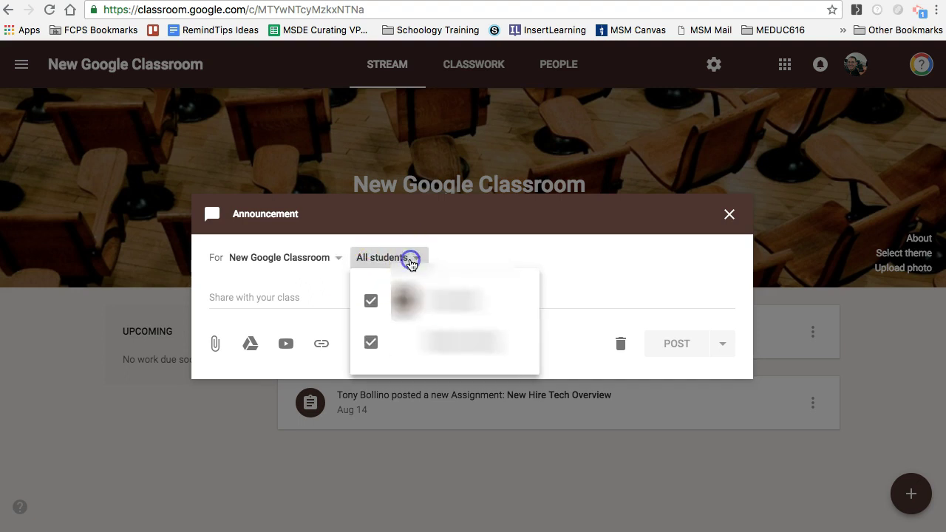
{"action": "left_click", "coordinate": [463, 263]}
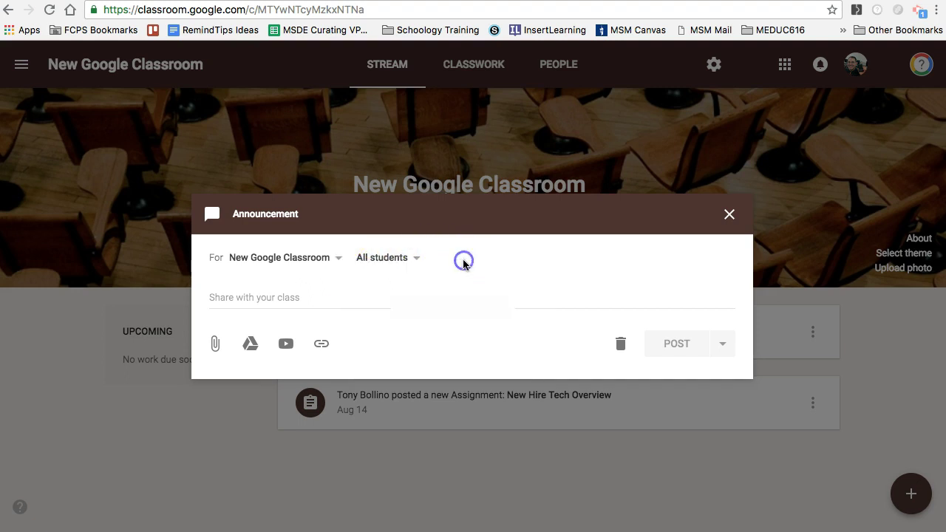
Write 'Welcome back to school. Please sign your syllabus tonight.' and correct 'Weclome' to 'Welcome'.
{"action": "left_click", "coordinate": [253, 297]}
{"action": "type", "text": "We"}
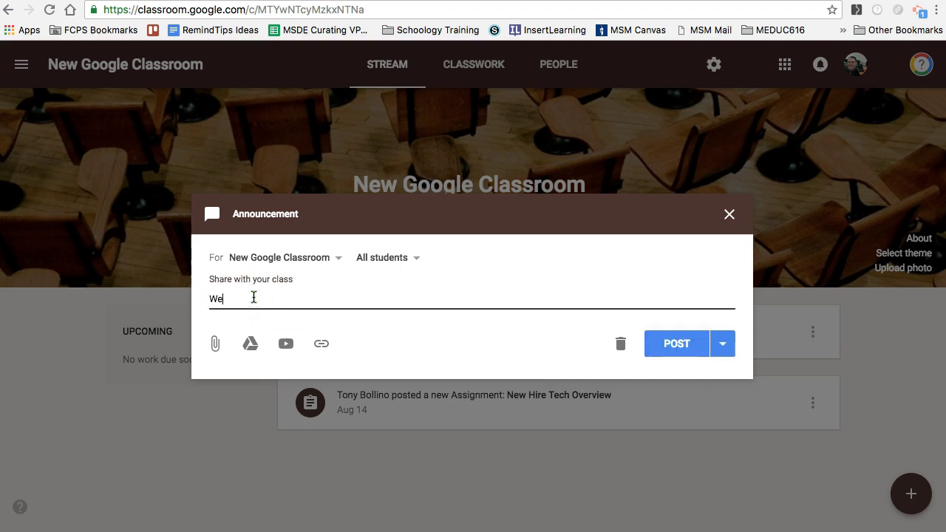
{"action": "type", "text": "clome back to school.  Please sign you"}
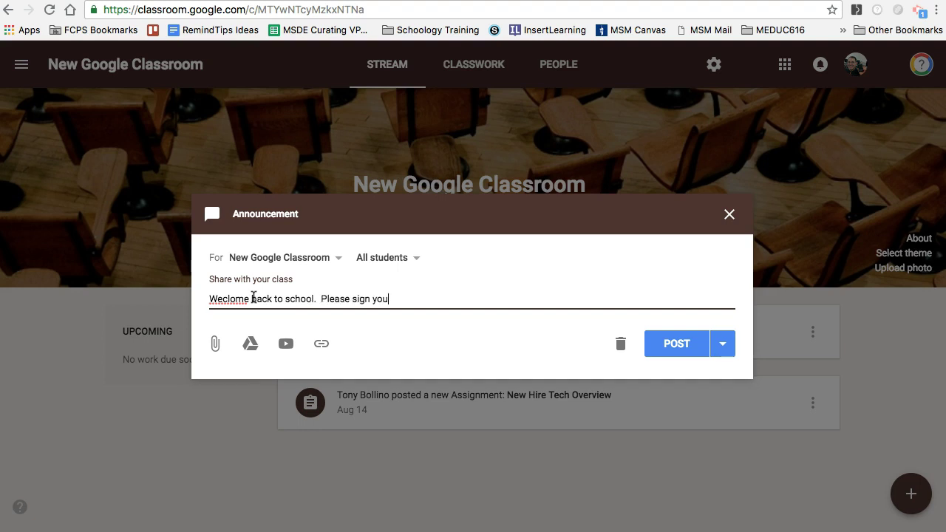
{"action": "type", "text": "r syllabus tonight."}
{"action": "right_click", "coordinate": [214, 298]}
{"action": "left_click", "coordinate": [278, 308]}
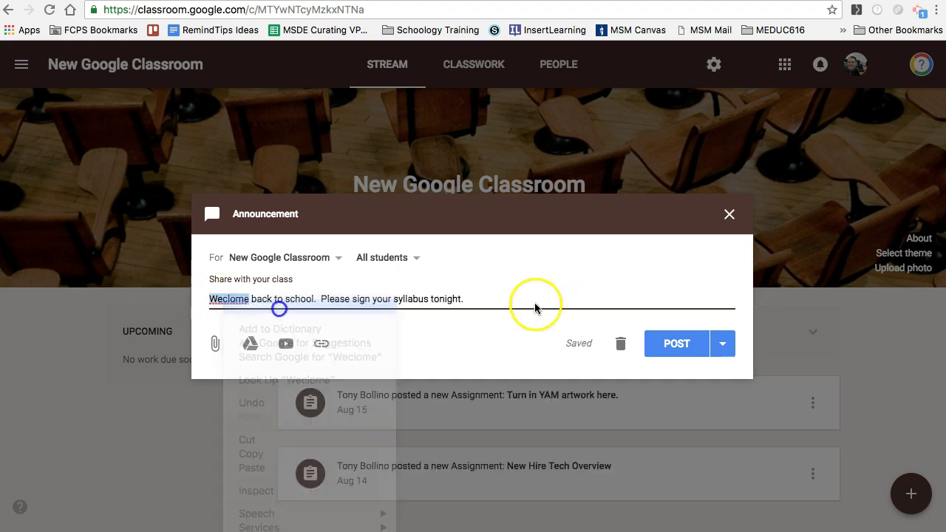
{"action": "left_click", "coordinate": [477, 298]}
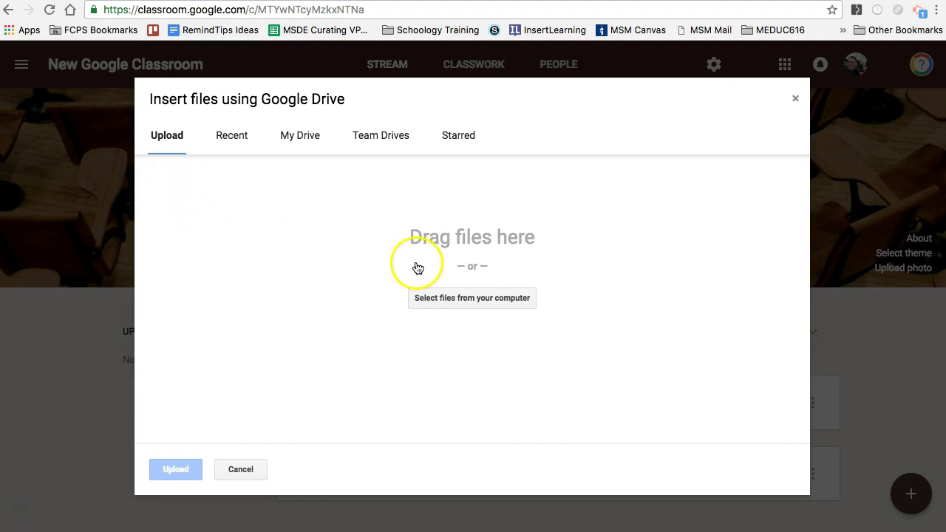
{"action": "left_click", "coordinate": [243, 469]}
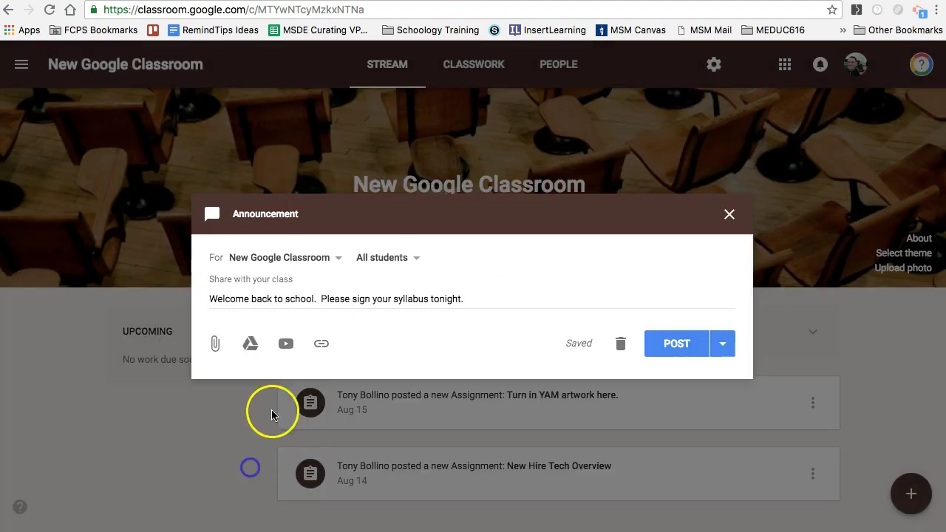
{"action": "left_click", "coordinate": [250, 344]}
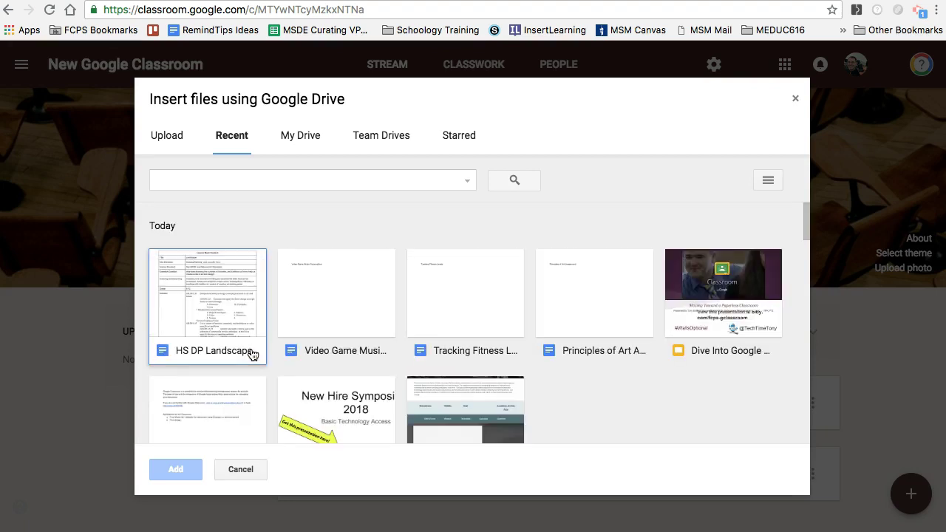
{"action": "left_click", "coordinate": [364, 319]}
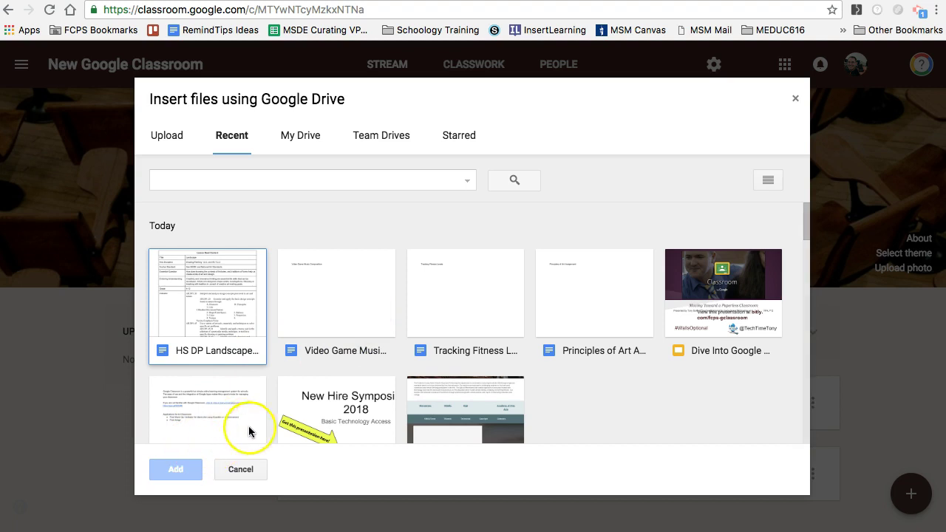
{"action": "left_click", "coordinate": [240, 470]}
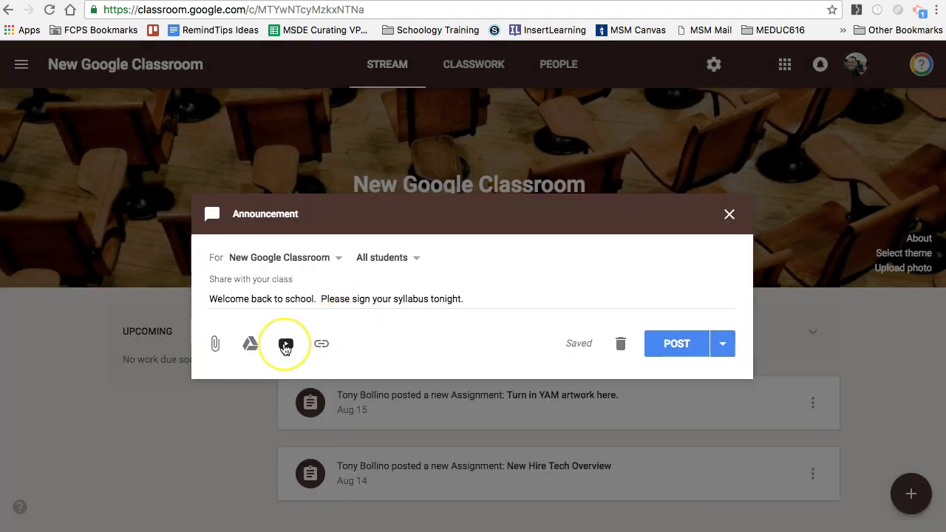
Post the welcome announcement immediately, skipping the link and scheduling options.
{"action": "left_click", "coordinate": [322, 347]}
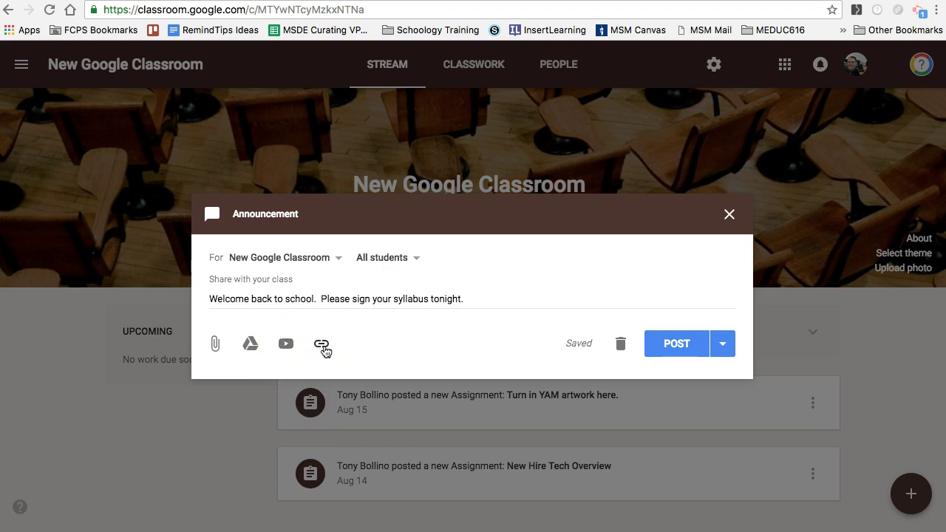
{"action": "left_click", "coordinate": [724, 351]}
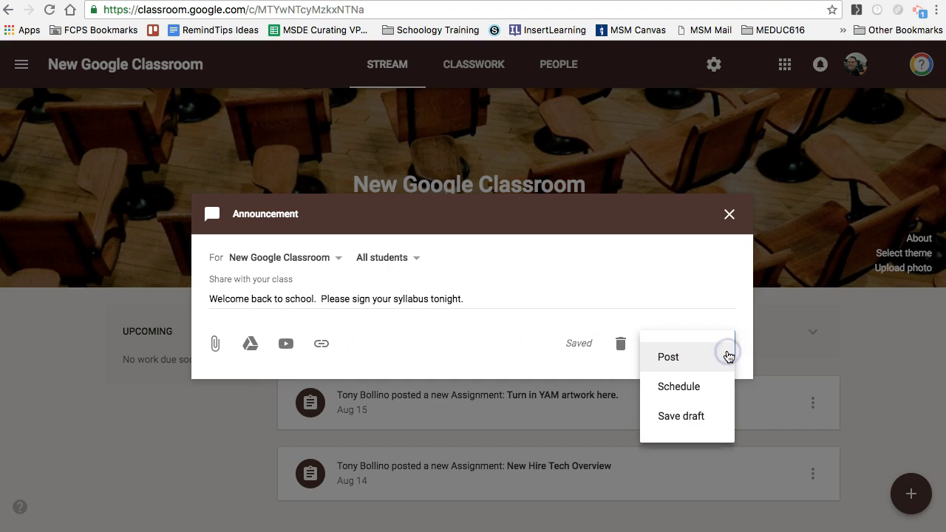
{"action": "left_click", "coordinate": [710, 390]}
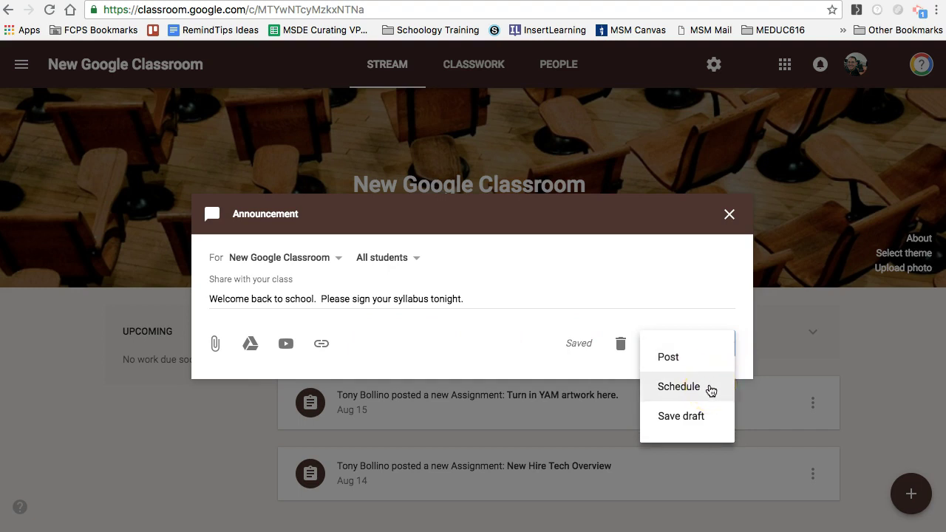
{"action": "left_click", "coordinate": [671, 358]}
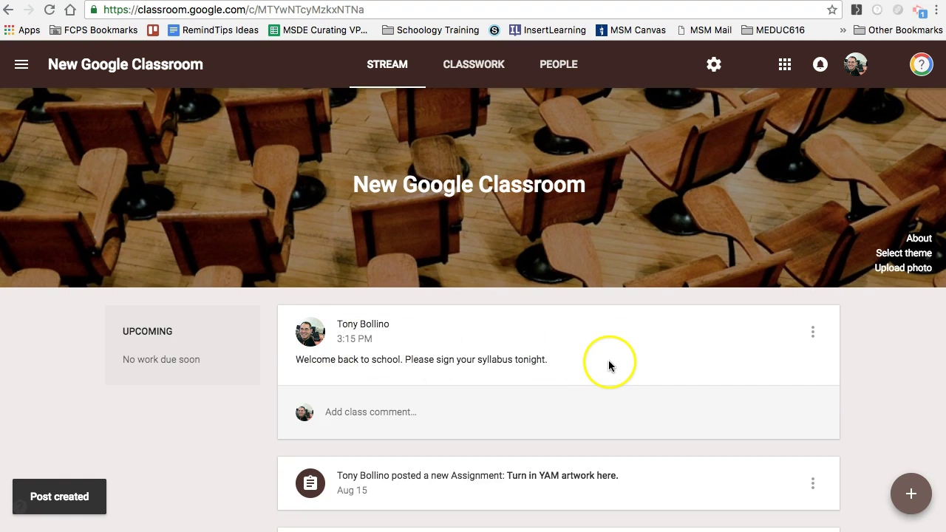
Scroll the Stream to review the welcome announcement above the earlier YAM assignment posts.
{"action": "scroll", "coordinate": [655, 376], "scroll_direction": "down", "scroll_amount": 2}
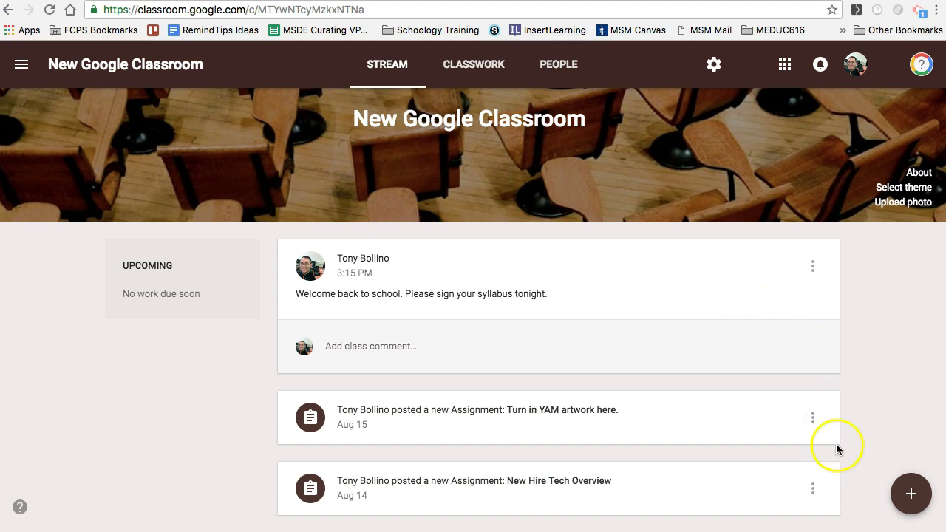
{"action": "left_click", "coordinate": [812, 418]}
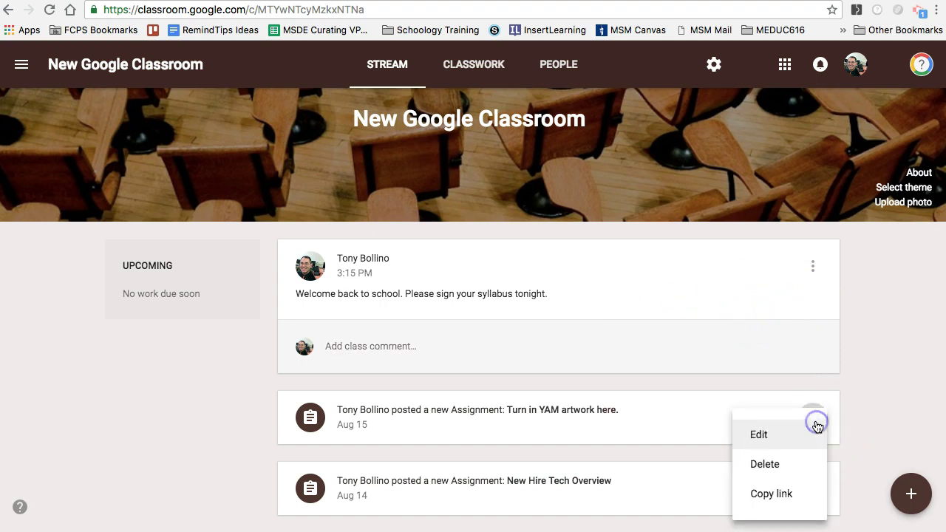
{"action": "left_click", "coordinate": [862, 415]}
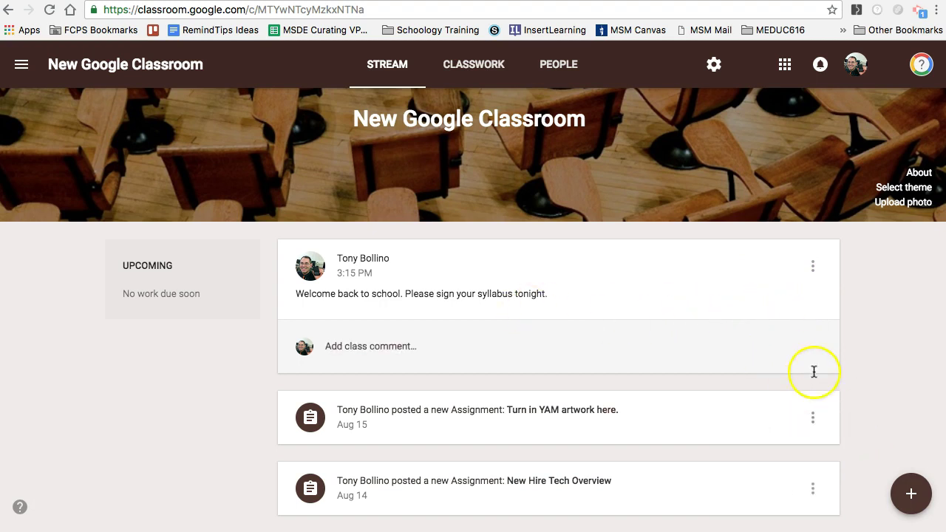
{"action": "scroll", "coordinate": [767, 418], "scroll_direction": "down", "scroll_amount": 1}
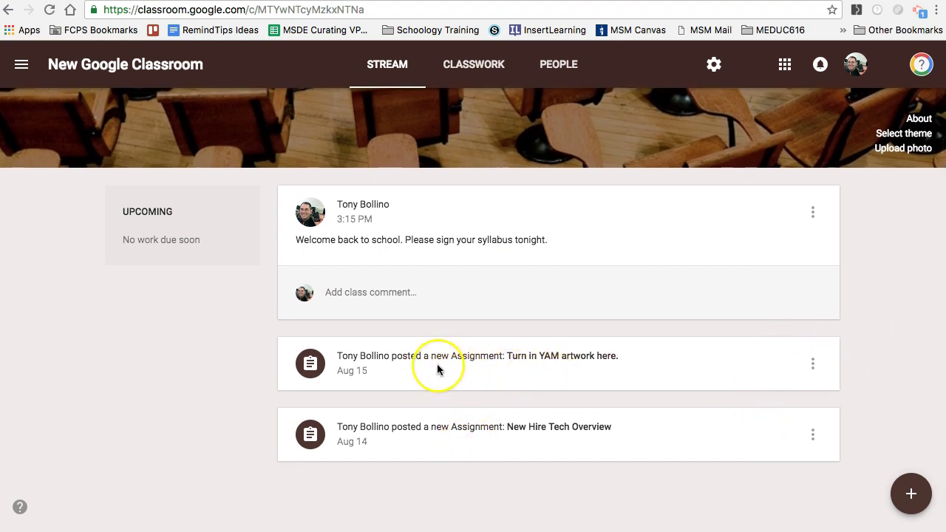
{"action": "left_click", "coordinate": [444, 380]}
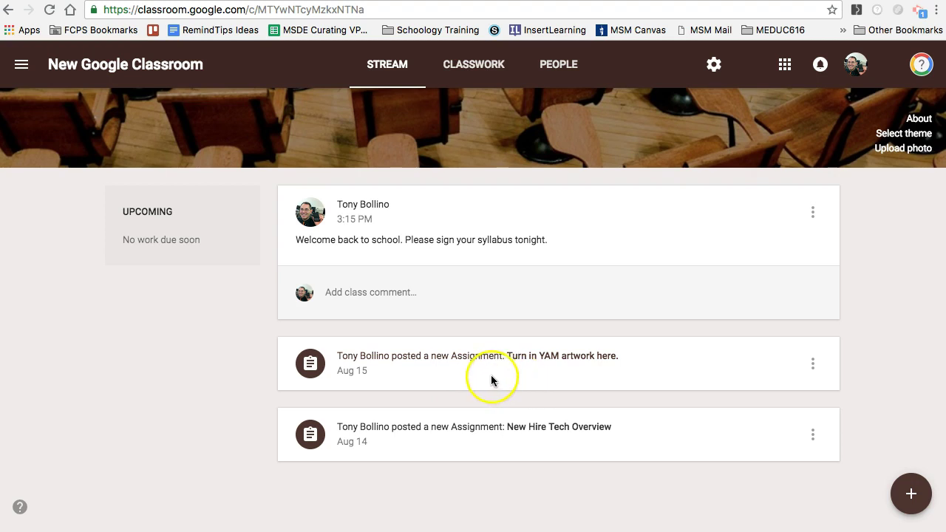
{"action": "left_click", "coordinate": [494, 401]}
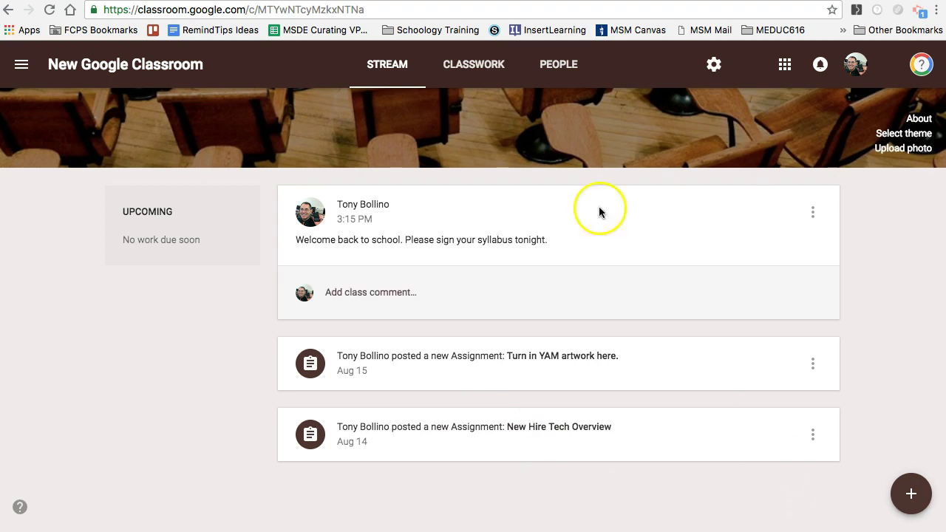
Add a new topic named 'Principles of Art' on the Classwork page.
{"action": "left_click", "coordinate": [479, 71]}
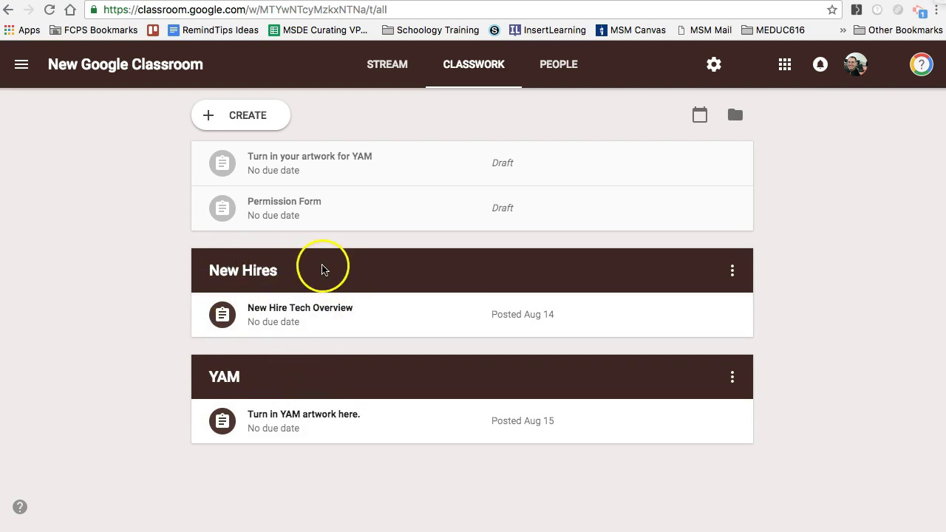
{"action": "left_click", "coordinate": [229, 121]}
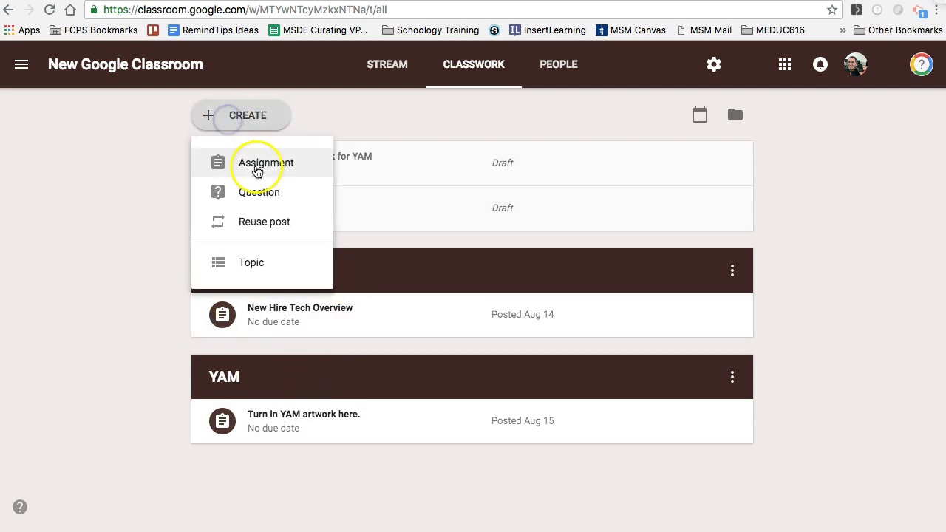
{"action": "left_click", "coordinate": [255, 250]}
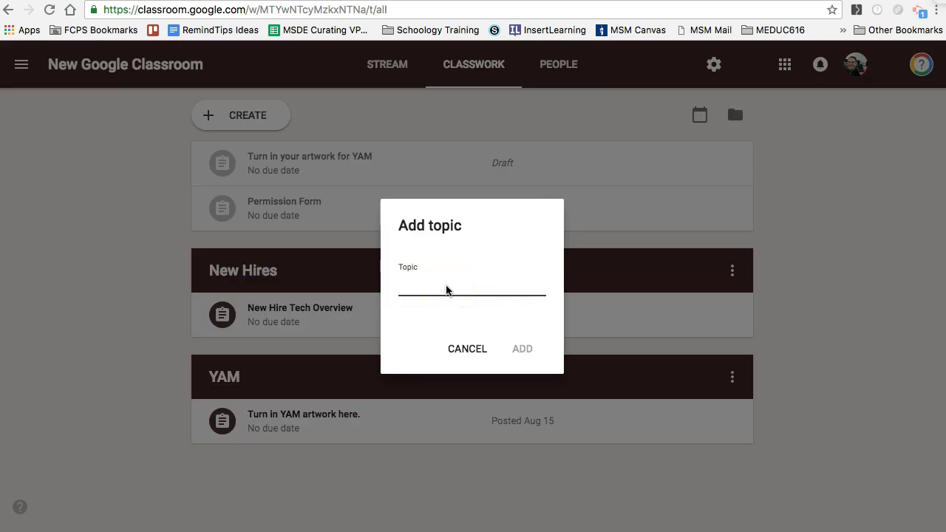
{"action": "type", "text": "Principles o"}
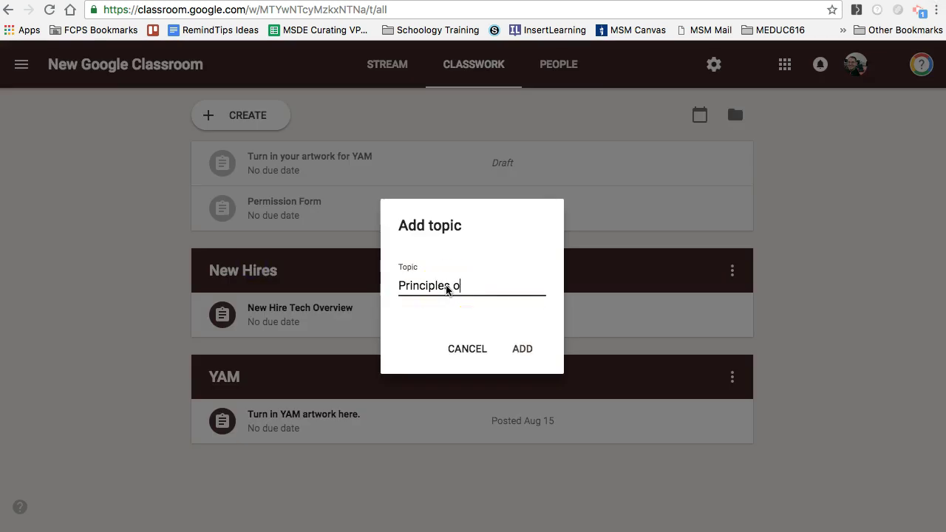
{"action": "type", "text": "f Art"}
{"action": "left_click", "coordinate": [520, 348]}
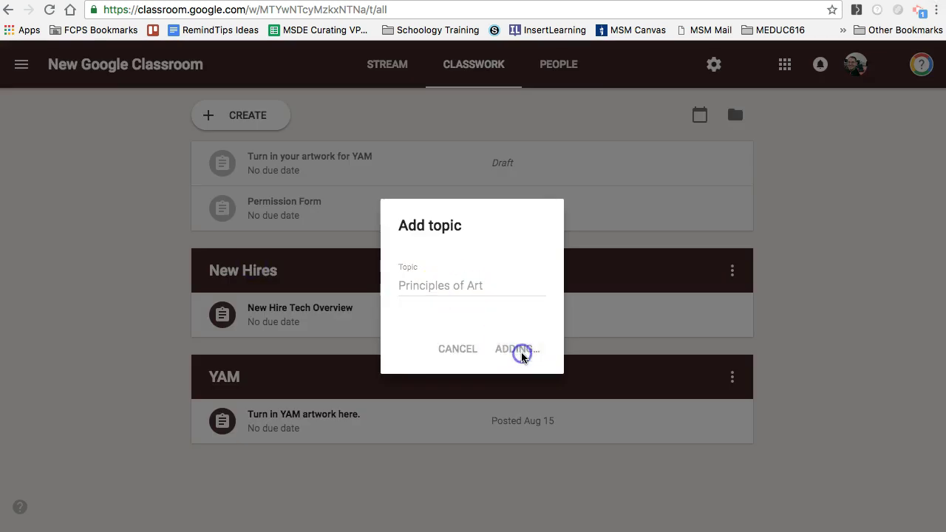
Move the Principles of Art topic up twice, above YAM and New Hires.
{"action": "scroll", "coordinate": [603, 392], "scroll_direction": "down", "scroll_amount": 2}
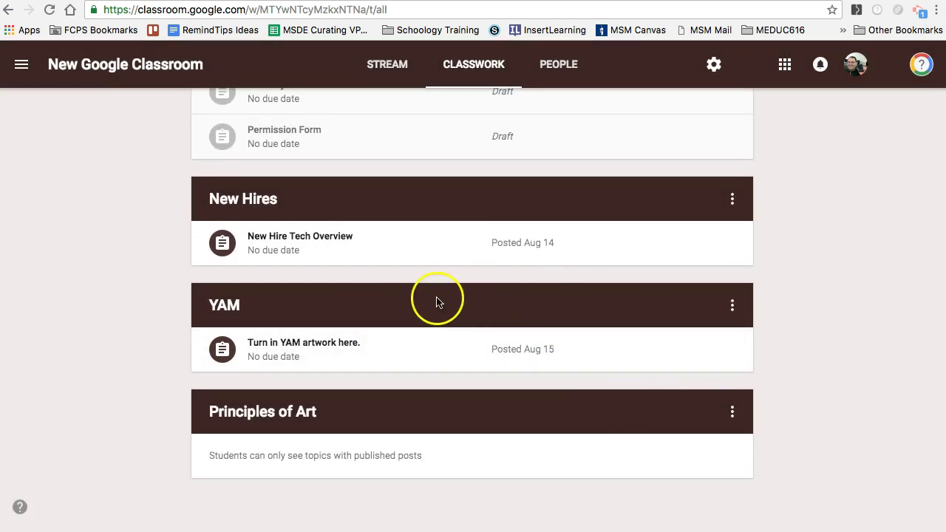
{"action": "left_click", "coordinate": [732, 307]}
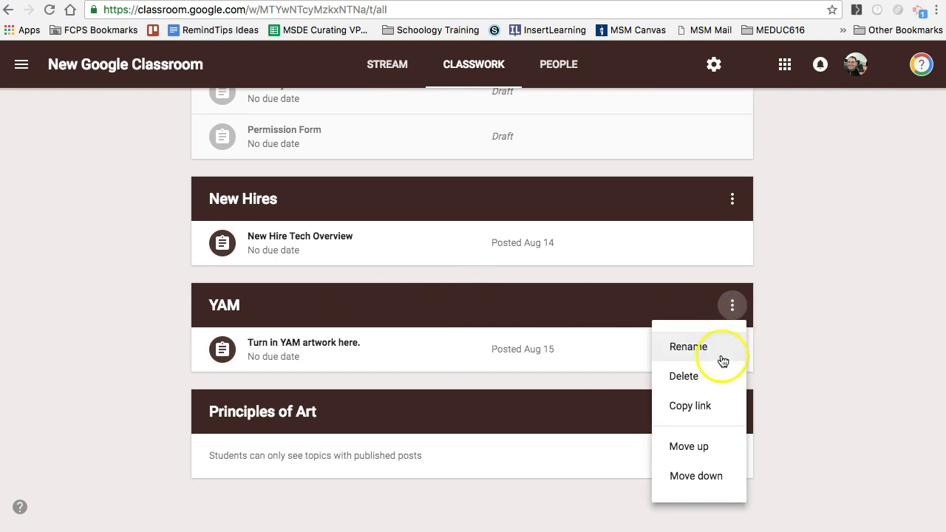
{"action": "left_click", "coordinate": [594, 437]}
{"action": "left_click", "coordinate": [732, 411]}
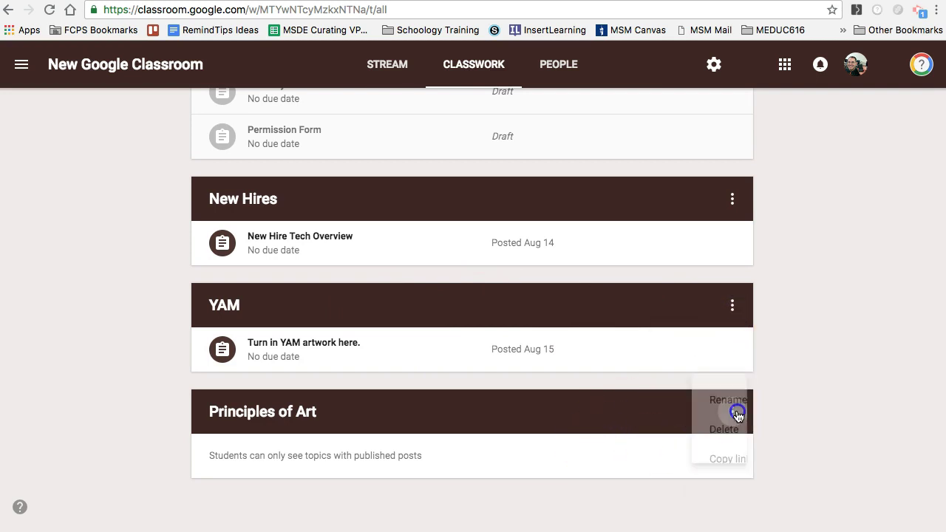
{"action": "left_click", "coordinate": [717, 464]}
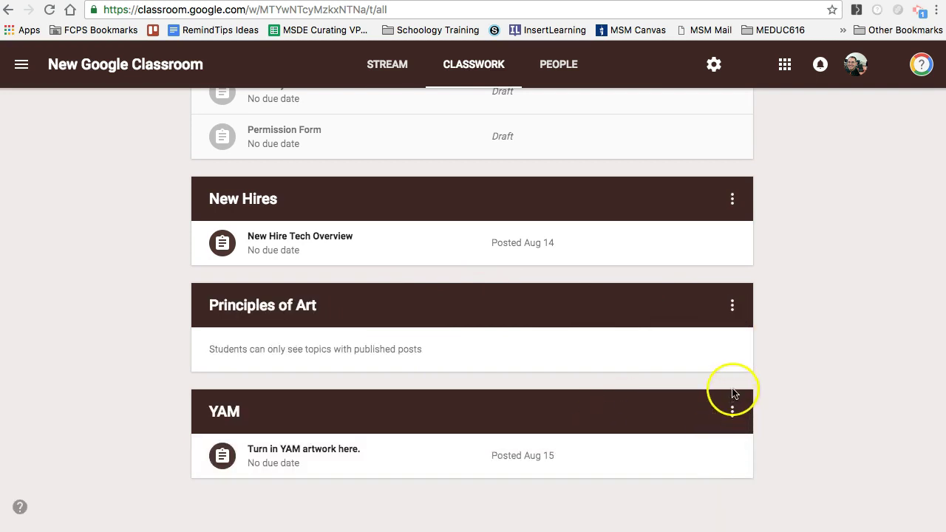
{"action": "left_click", "coordinate": [732, 306]}
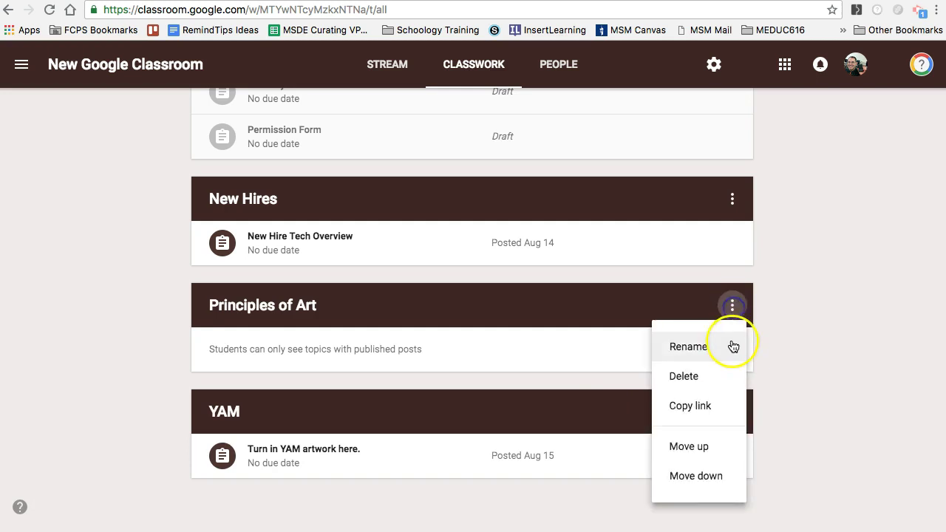
{"action": "left_click", "coordinate": [705, 445]}
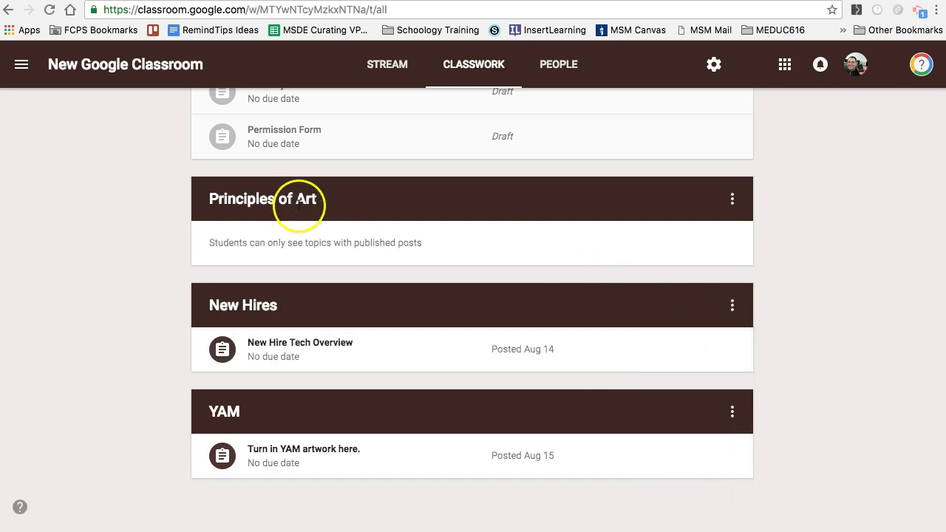
{"action": "scroll", "coordinate": [197, 224], "scroll_direction": "up", "scroll_amount": 2}
{"action": "left_click", "coordinate": [218, 119]}
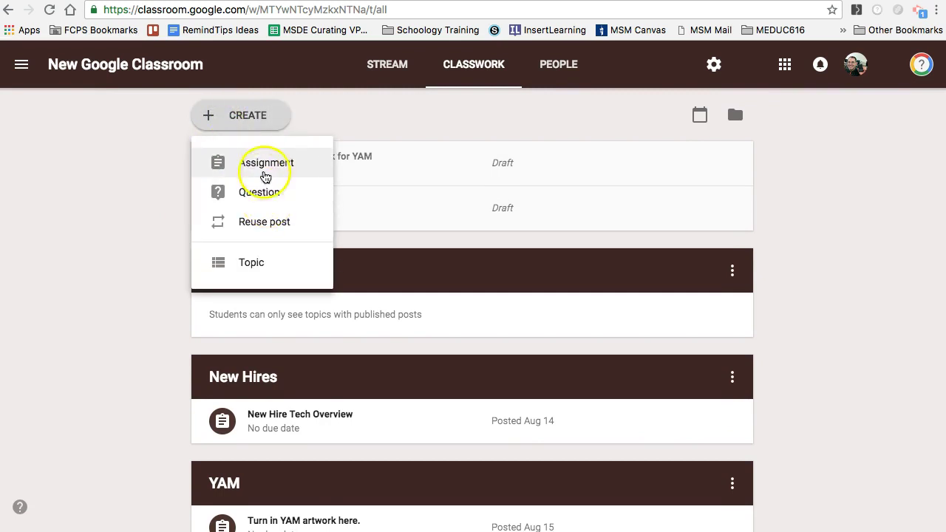
Start the Principles of Art Project assignment with instructions to read the project description in the Google Doc.
{"action": "left_click", "coordinate": [259, 166]}
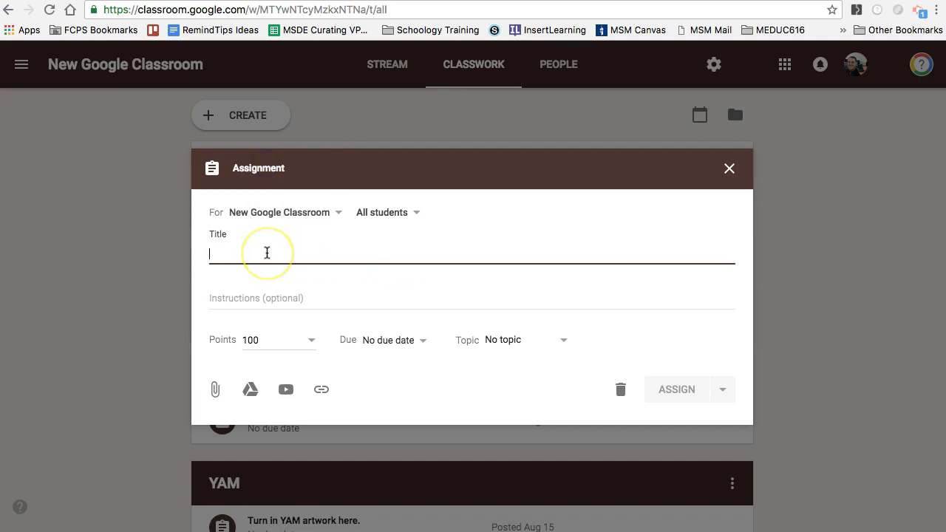
{"action": "type", "text": "Principles of Art Project"}
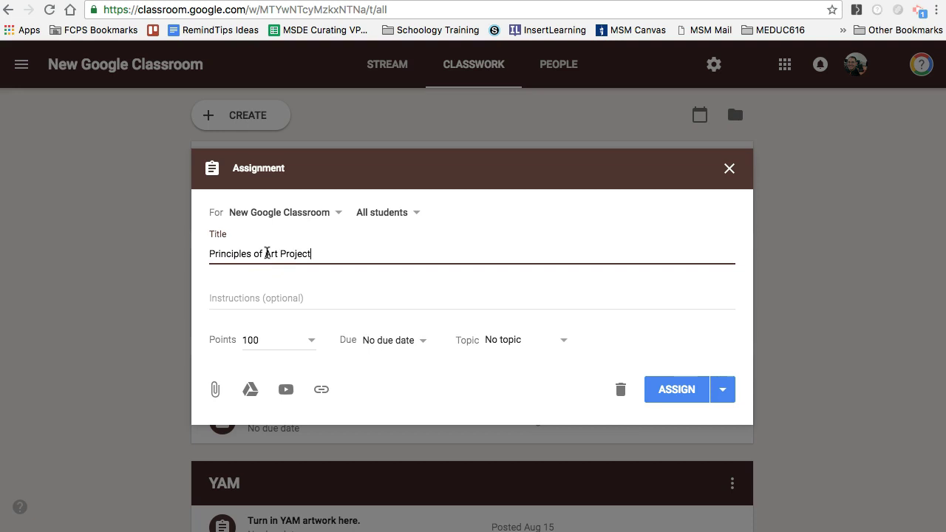
{"action": "left_click", "coordinate": [277, 296]}
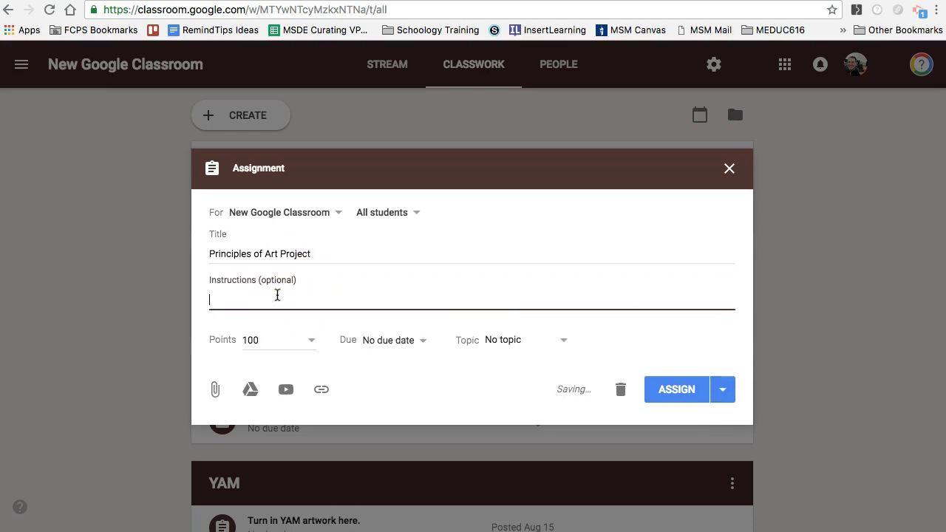
{"action": "type", "text": "Ope"}
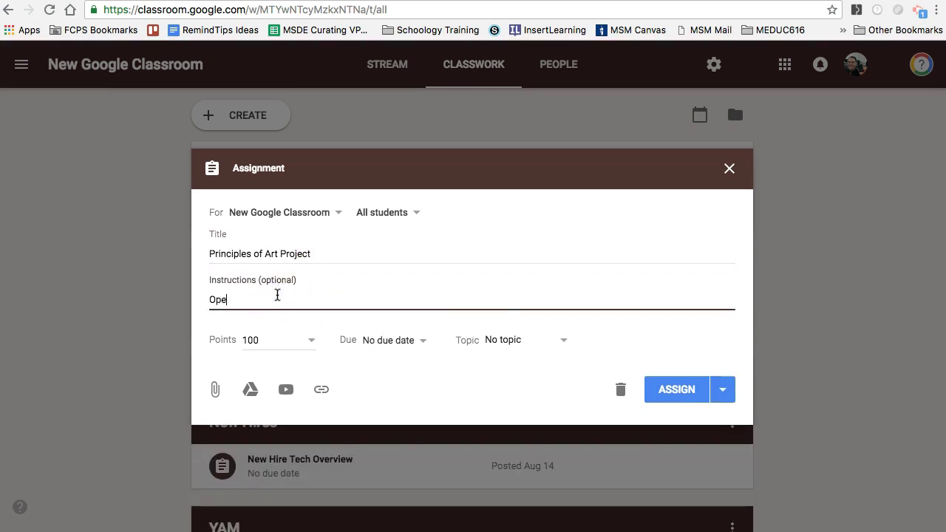
{"action": "type", "text": "ning"}
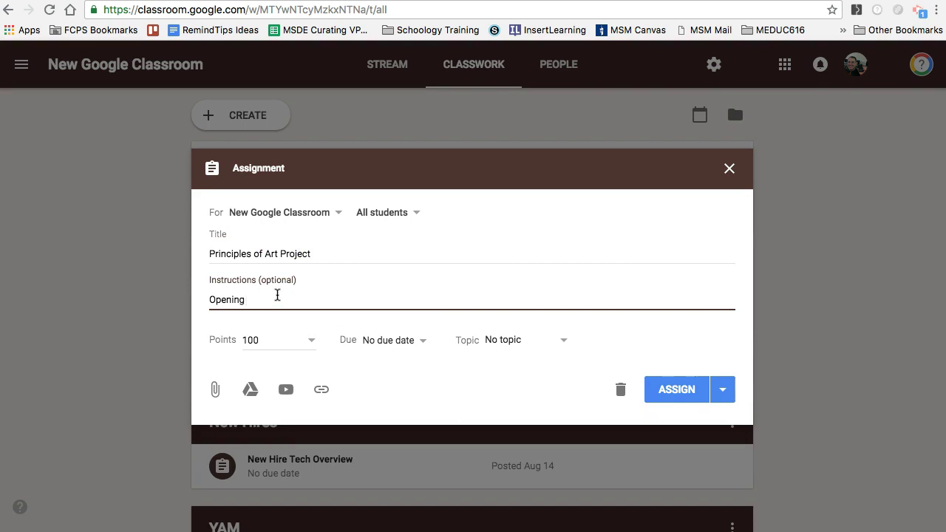
{"action": "type", "text": " the Google Doc and read"}
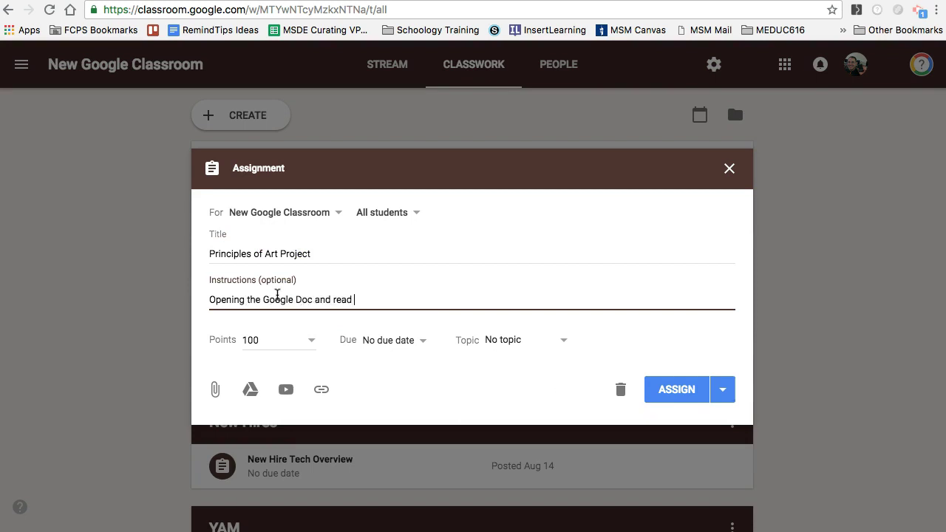
{"action": "type", "text": " the project description."}
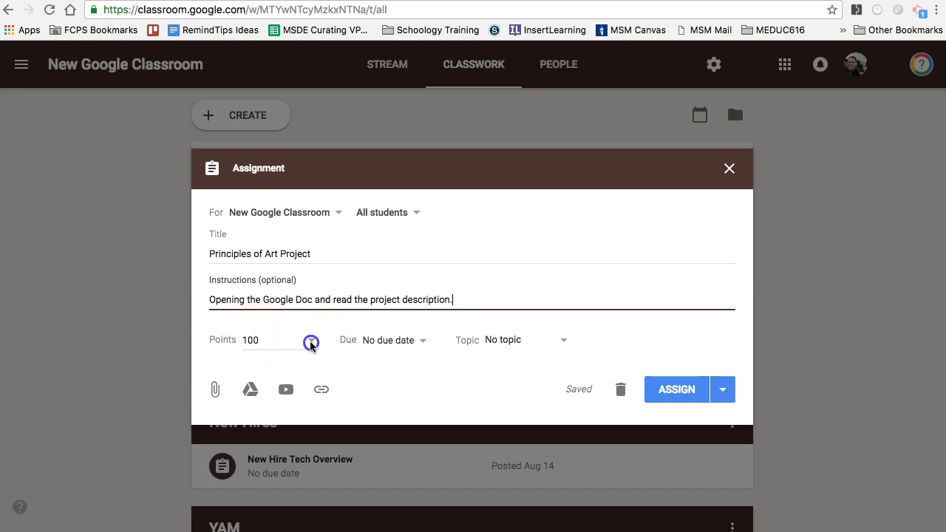
Set the assignment to 20 points, no due date, under the Principles of Art topic.
{"action": "left_click", "coordinate": [253, 340]}
{"action": "left_click_drag", "start_coordinate": [265, 339], "coordinate": [229, 338]}
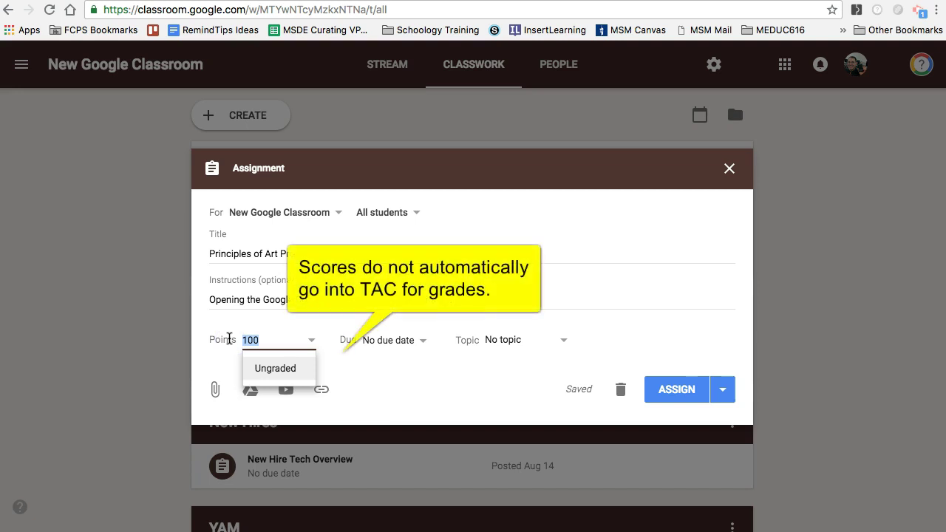
{"action": "type", "text": "20"}
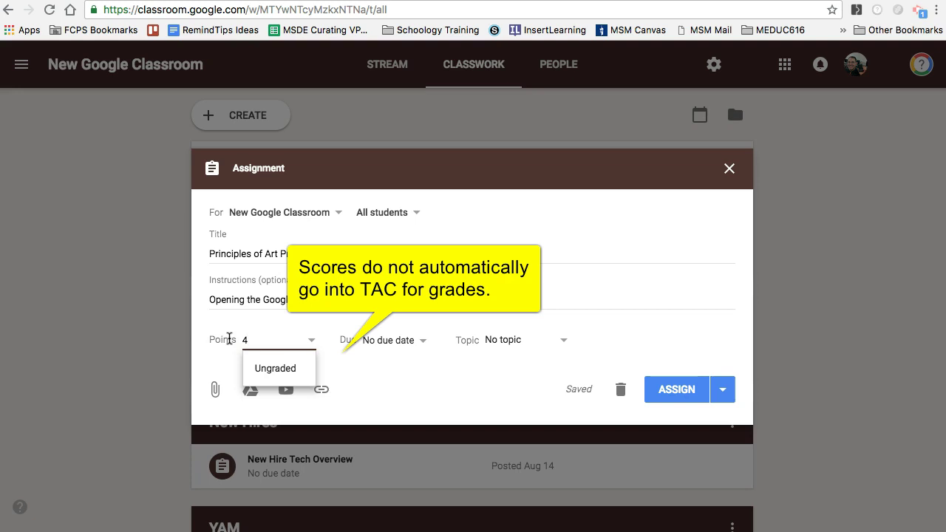
{"action": "double_click", "coordinate": [245, 340]}
{"action": "type", "text": "20"}
{"action": "left_click", "coordinate": [415, 347]}
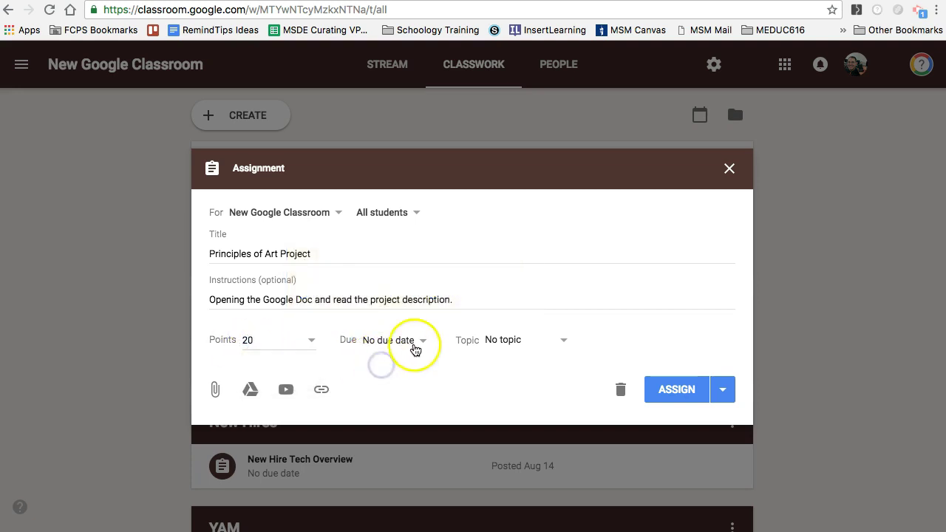
{"action": "left_click", "coordinate": [609, 312]}
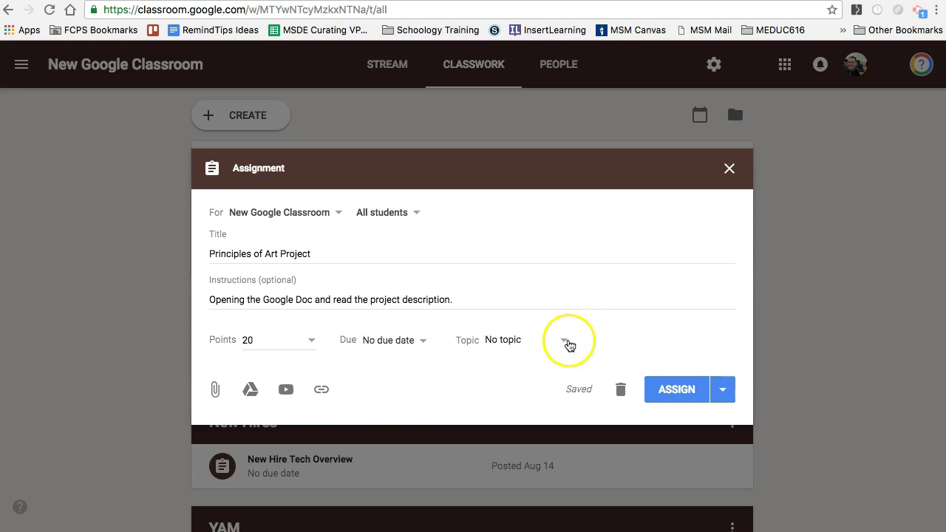
{"action": "left_click", "coordinate": [568, 344]}
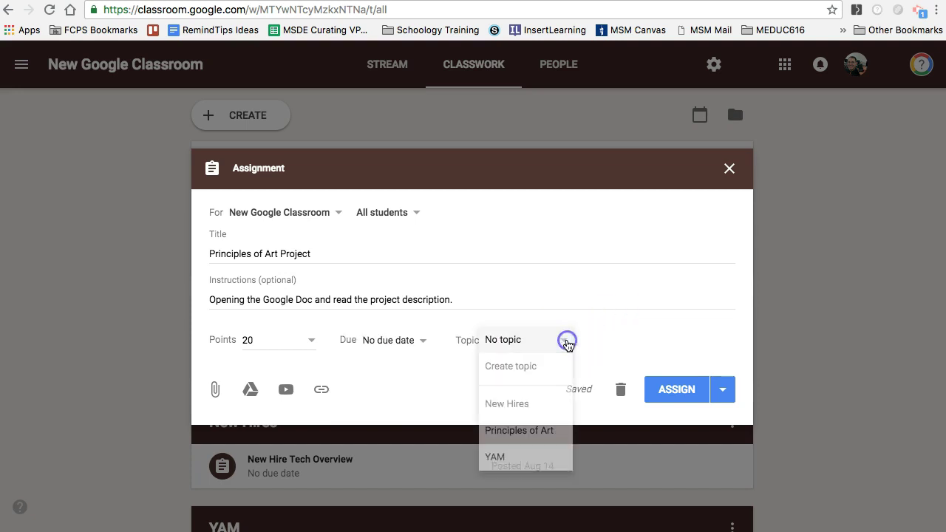
{"action": "left_click", "coordinate": [527, 432]}
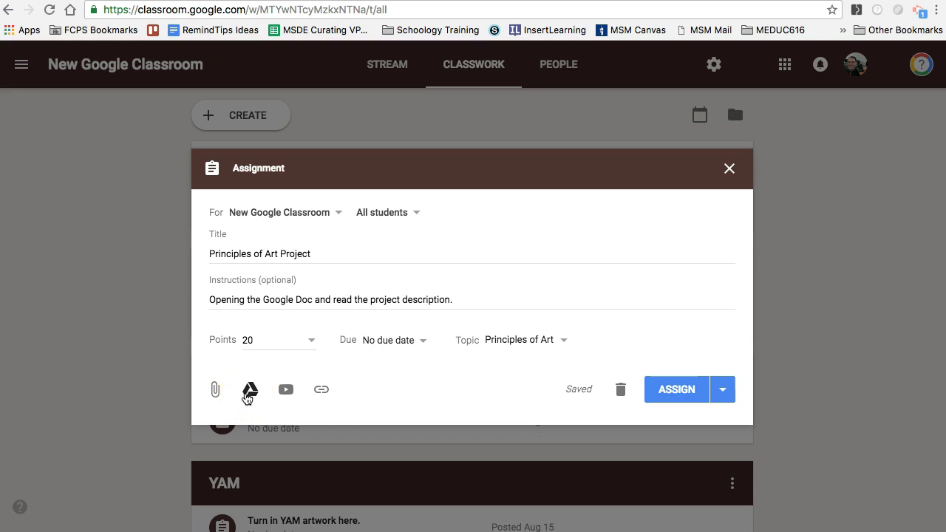
Attach the 'Principles of Art Assignment' Doc from Drive, keeping it view-only for students.
{"action": "left_click", "coordinate": [249, 391]}
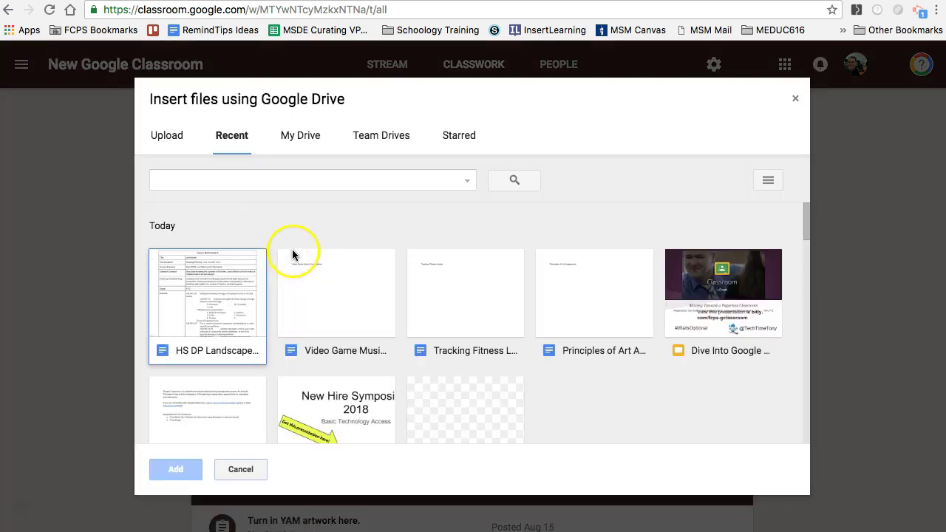
{"action": "left_click", "coordinate": [574, 303]}
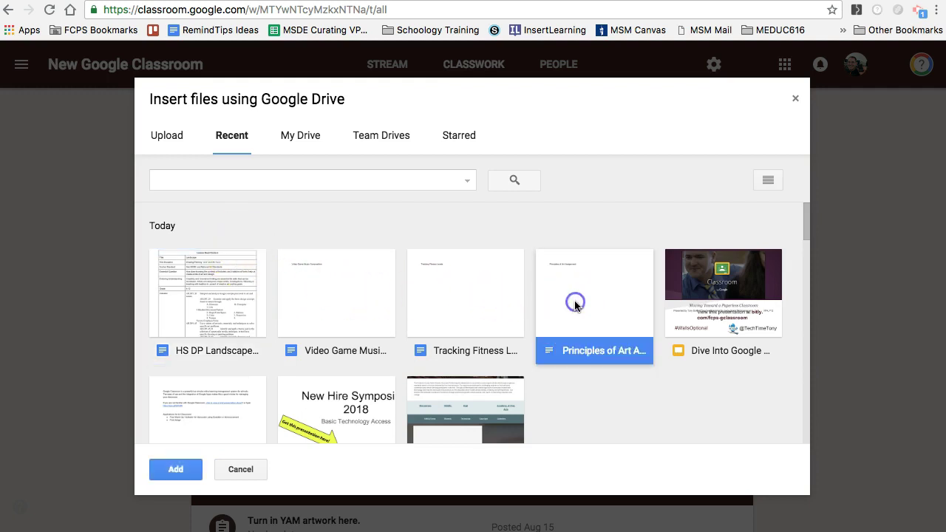
{"action": "double_click", "coordinate": [572, 322]}
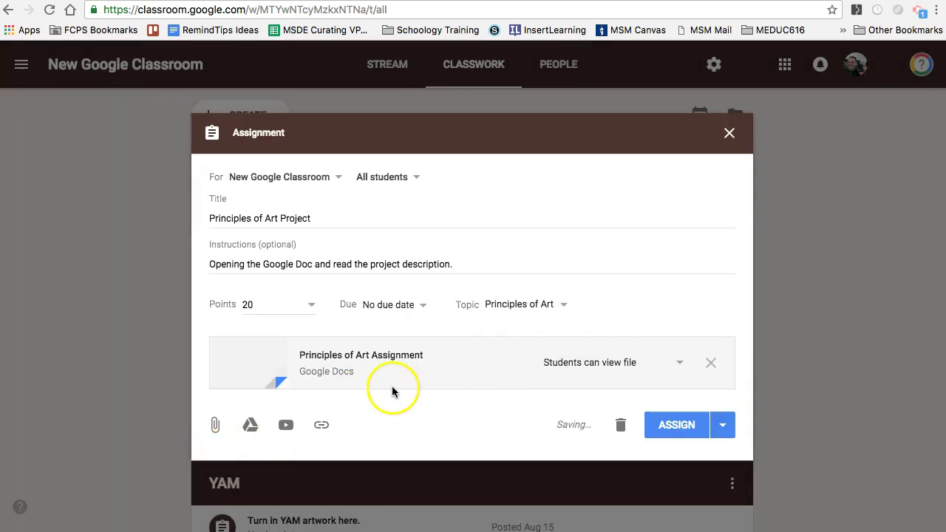
{"action": "left_click", "coordinate": [679, 363]}
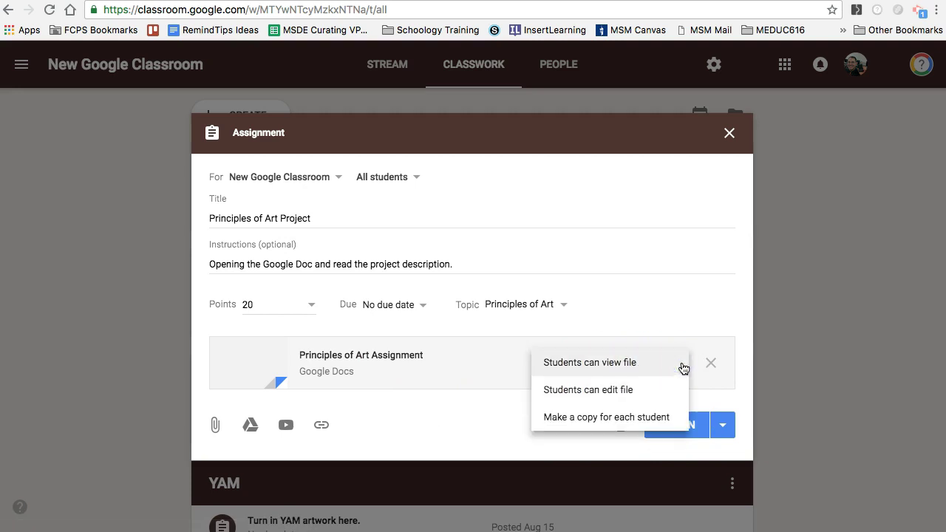
{"action": "left_click", "coordinate": [638, 365]}
{"action": "left_click_drag", "start_coordinate": [629, 375], "coordinate": [625, 395]}
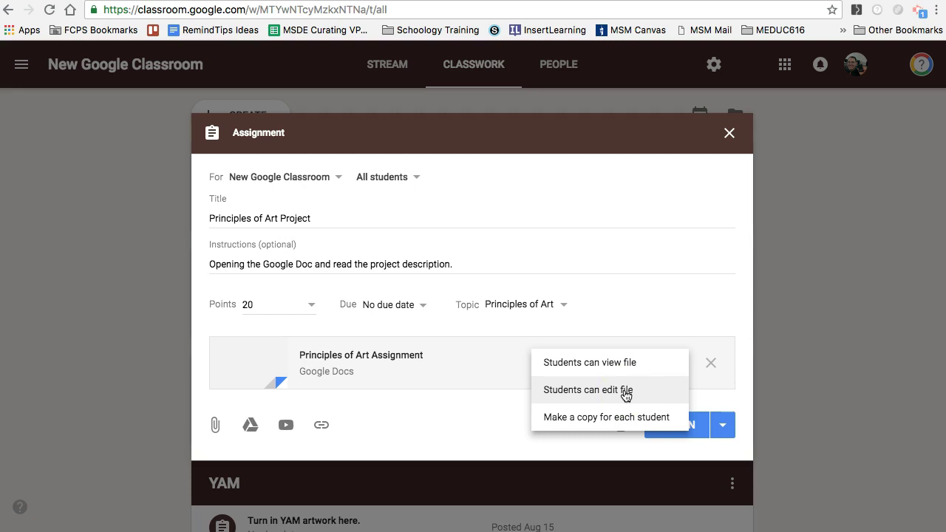
{"action": "left_click", "coordinate": [598, 421]}
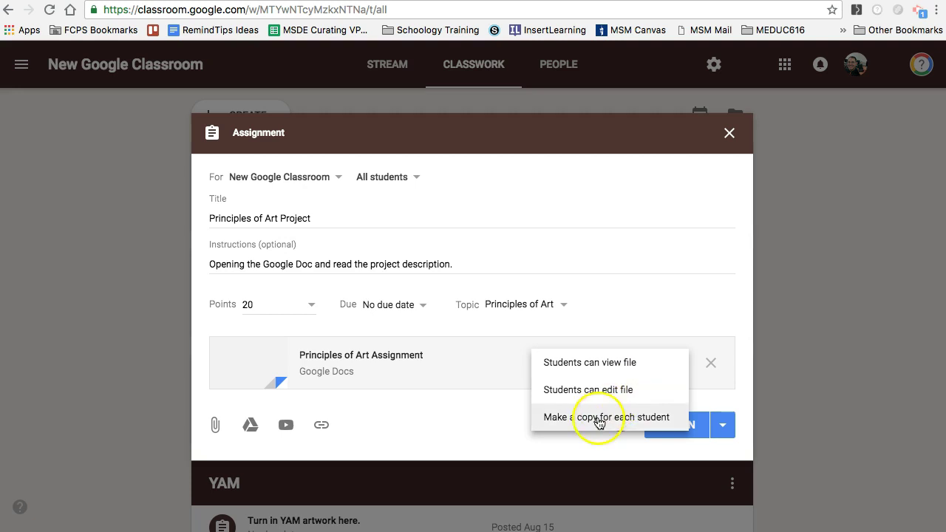
{"action": "left_click", "coordinate": [608, 364]}
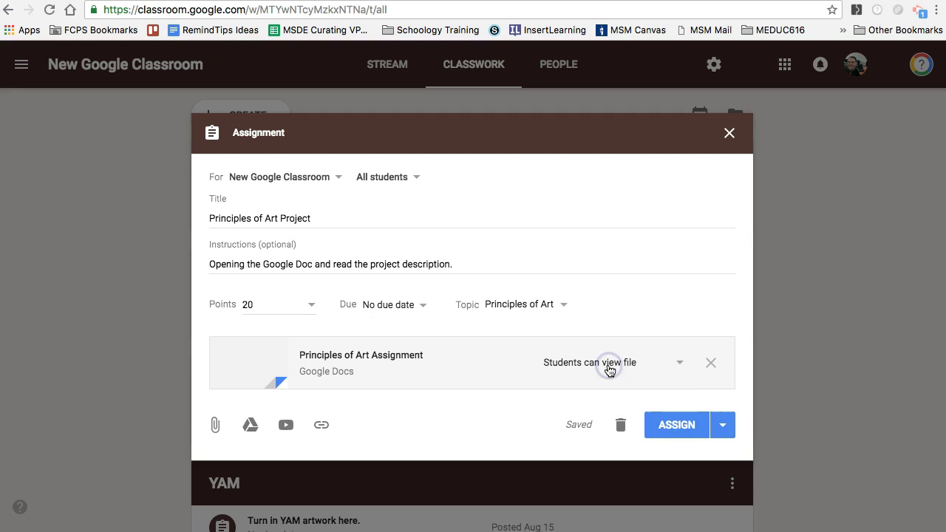
{"action": "left_click", "coordinate": [723, 426]}
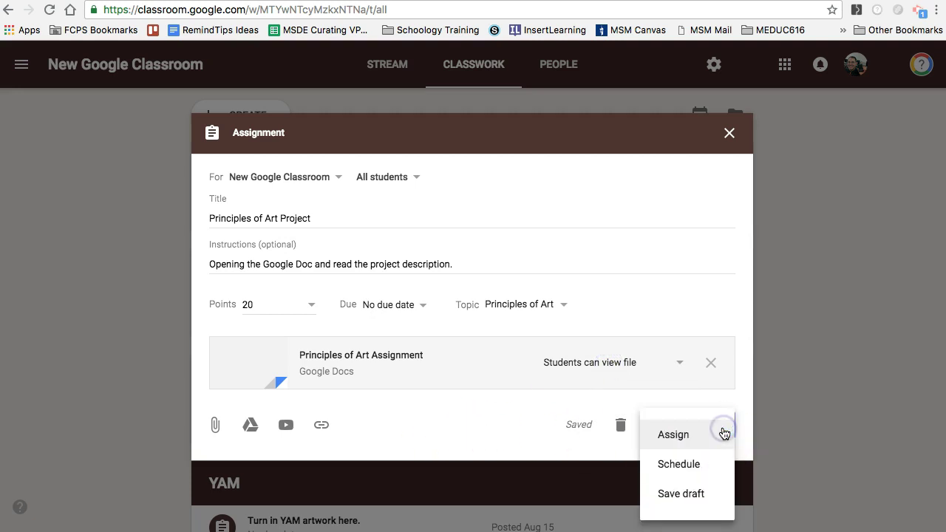
Back out of scheduling and assign the Principles of Art Project to students now.
{"action": "left_click", "coordinate": [700, 470]}
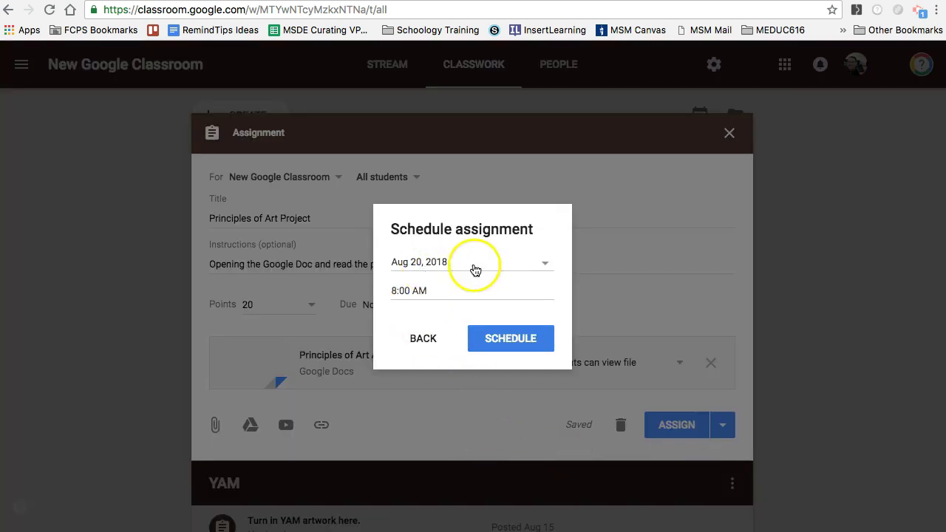
{"action": "left_click", "coordinate": [540, 265]}
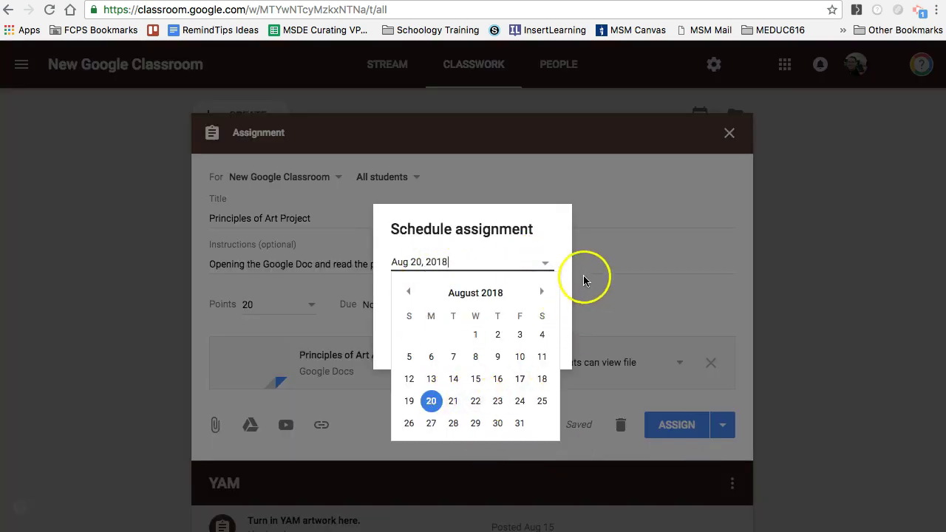
{"action": "left_click", "coordinate": [555, 245]}
{"action": "left_click", "coordinate": [417, 338]}
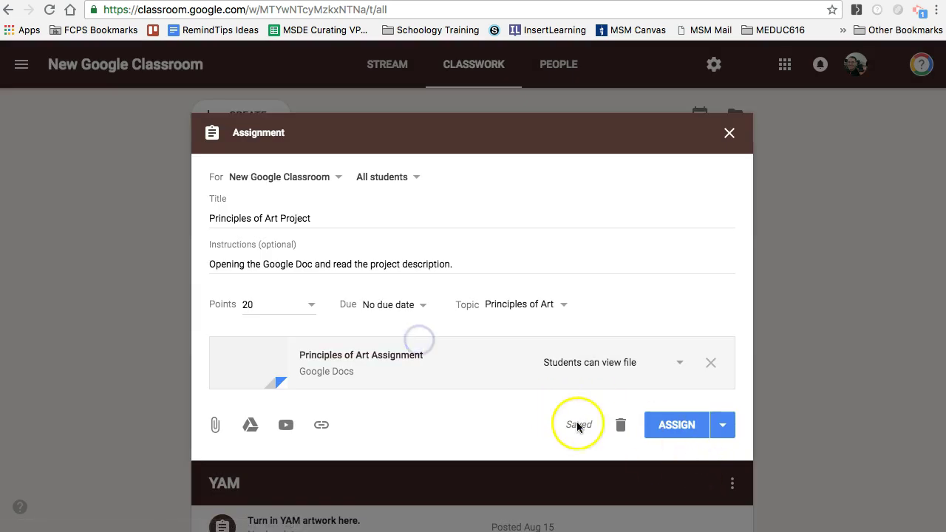
{"action": "left_click", "coordinate": [673, 427]}
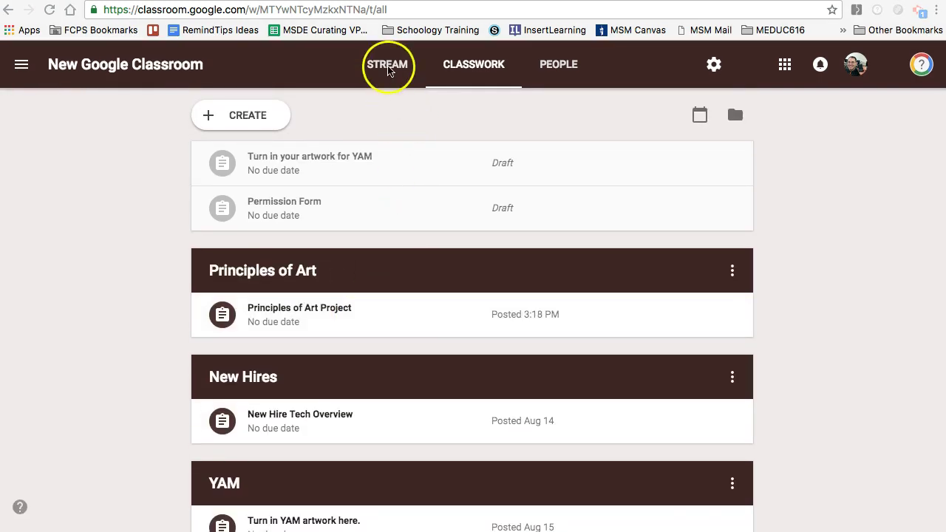
Switch to the Stream, where the Principles of Art Project post sits above the welcome announcement.
{"action": "left_click", "coordinate": [388, 74]}
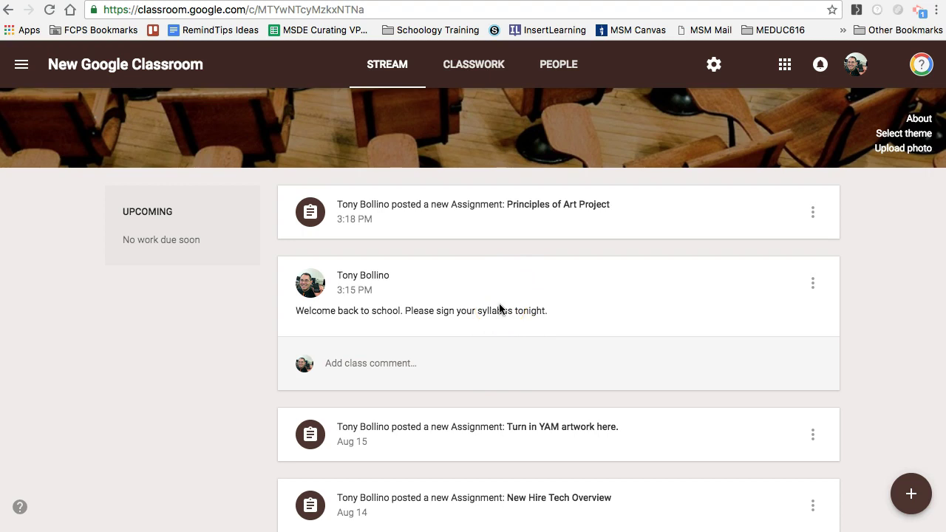
Return to Classwork and look through the Principles of Art, New Hires and YAM topics.
{"action": "left_click", "coordinate": [459, 66]}
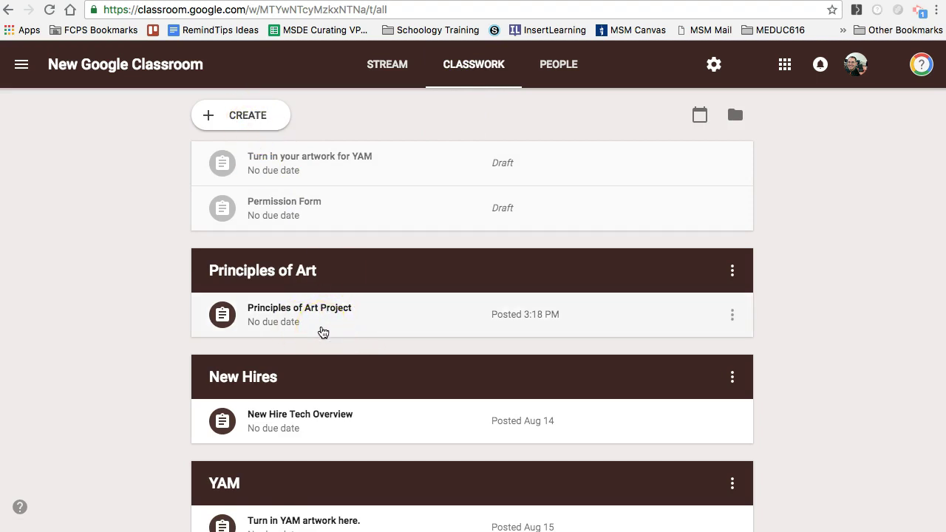
{"action": "left_click", "coordinate": [323, 331]}
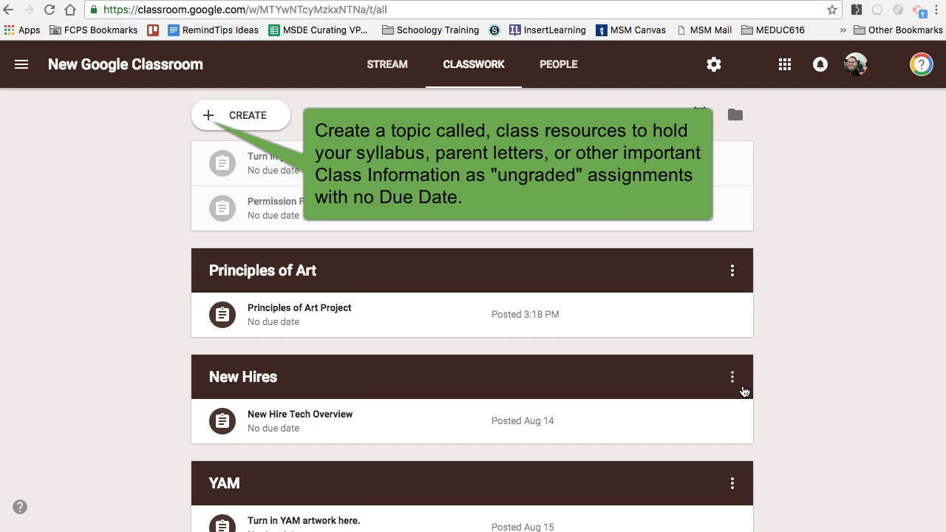
{"action": "scroll", "coordinate": [789, 288], "scroll_direction": "down", "scroll_amount": 1}
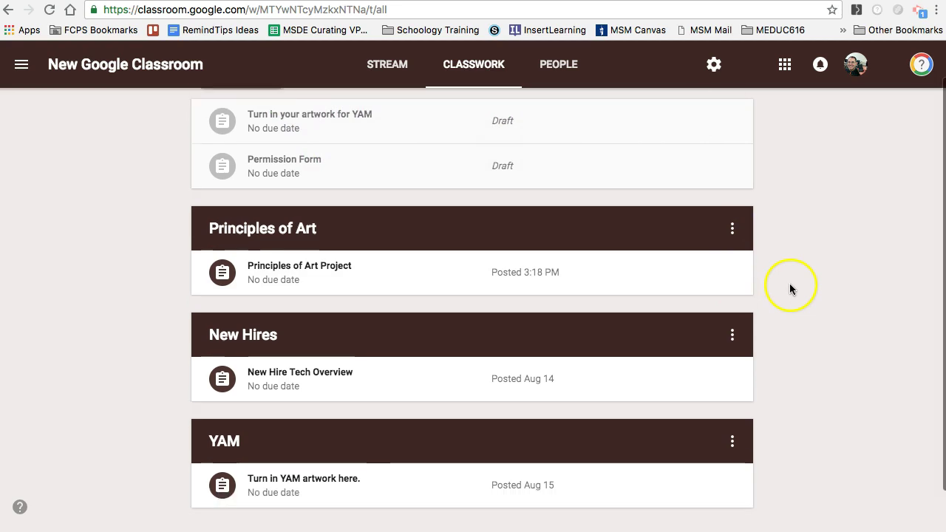